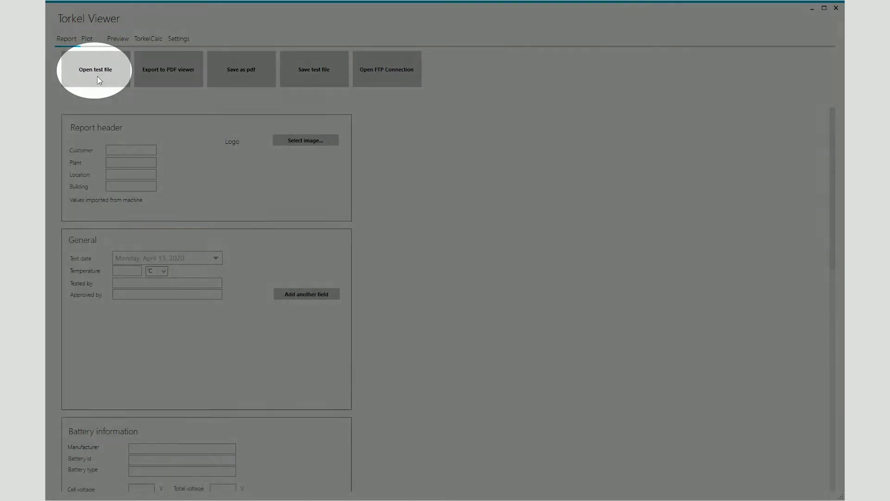
- Load the first test XML file from C:\Temp into the report and begin choosing a company logo
{"action": "left_click", "coordinate": [98, 81]}
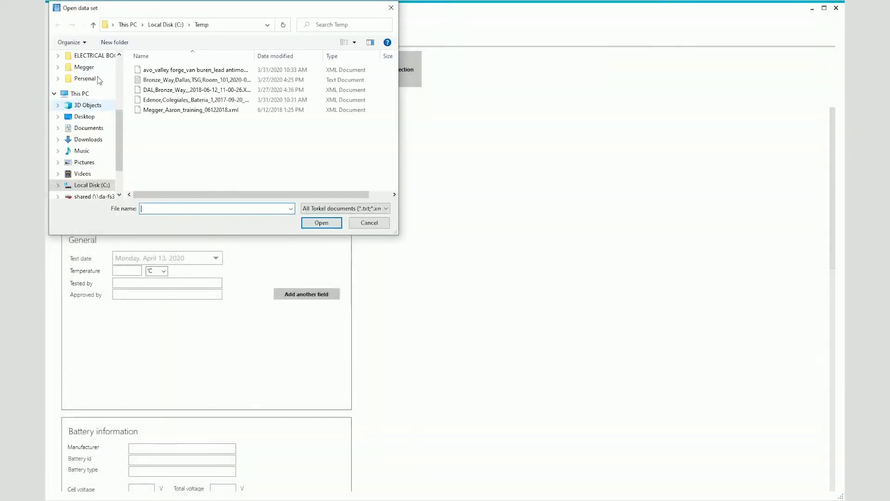
{"action": "double_click", "coordinate": [206, 73]}
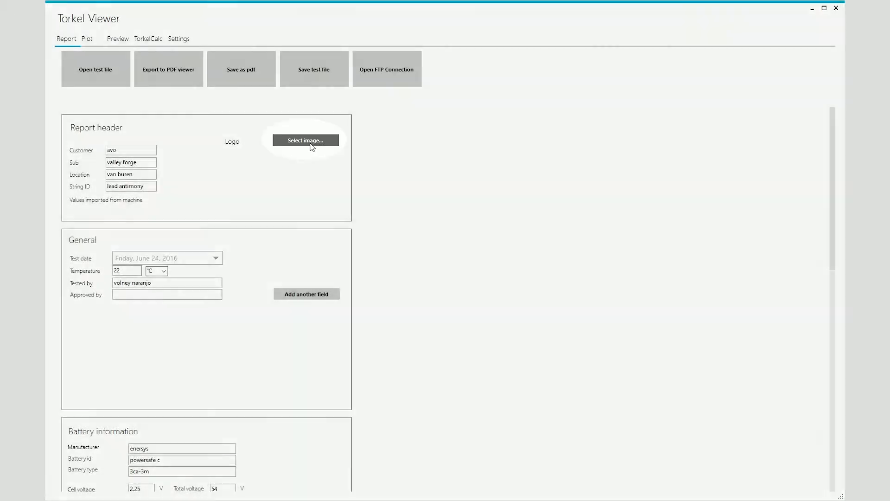
{"action": "left_click", "coordinate": [310, 141]}
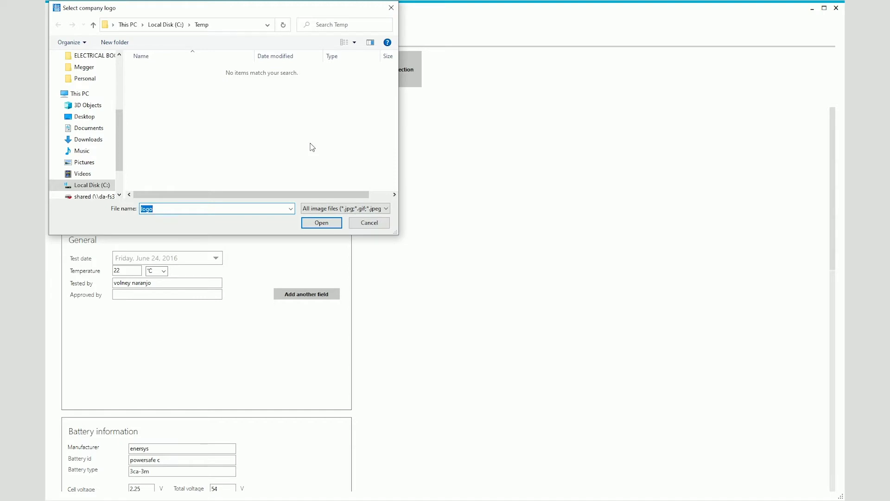
{"action": "left_click", "coordinate": [369, 224]}
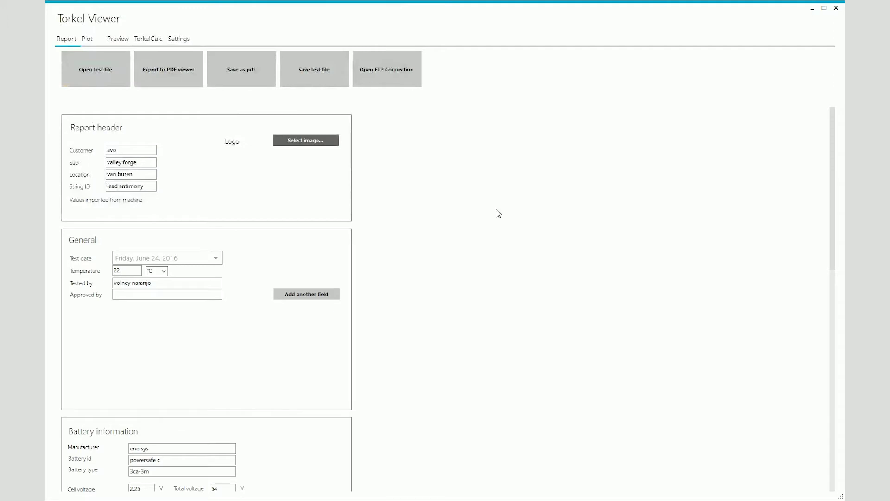
{"action": "scroll", "coordinate": [399, 271], "scroll_direction": "down", "scroll_amount": 2}
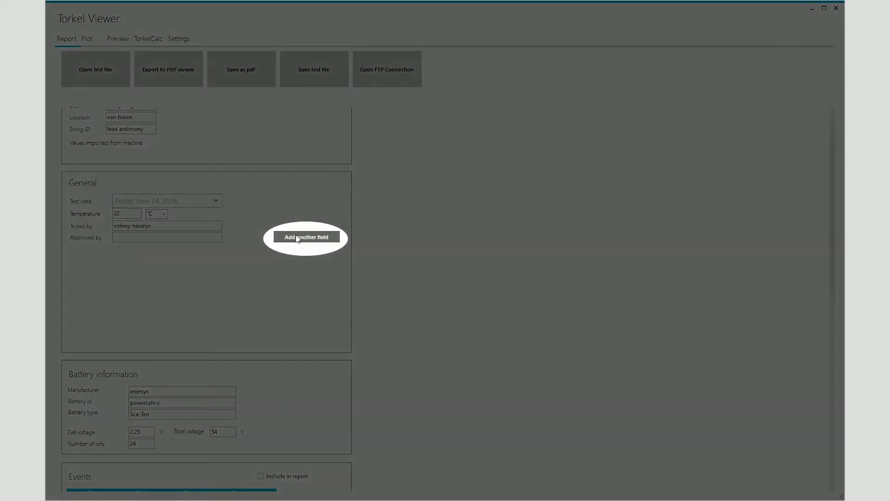
{"action": "left_click", "coordinate": [298, 238]}
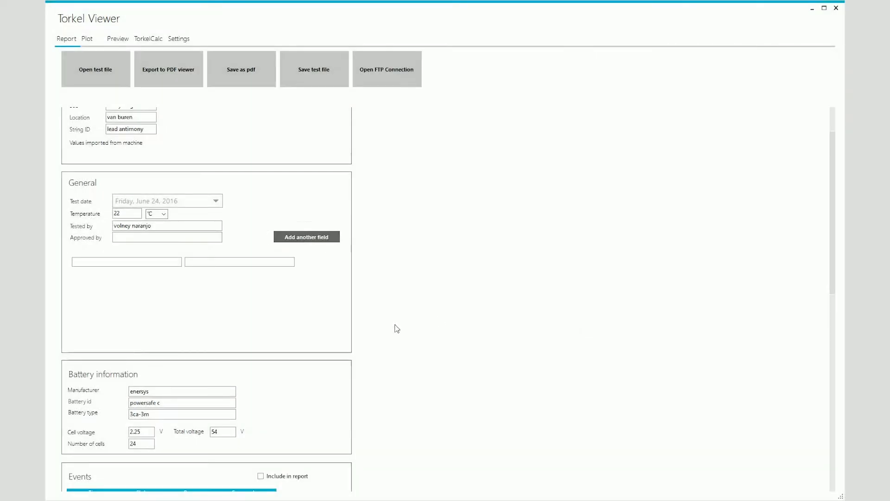
- Scroll down the report settings to the Voltage, Voltage limits and BVM voltage bar options
{"action": "scroll", "coordinate": [397, 329], "scroll_direction": "down", "scroll_amount": 4}
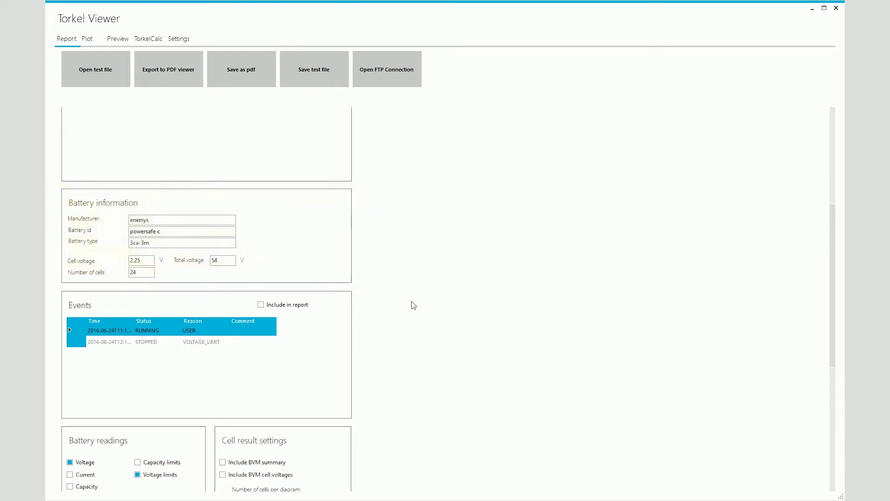
{"action": "scroll", "coordinate": [409, 307], "scroll_direction": "down", "scroll_amount": 3}
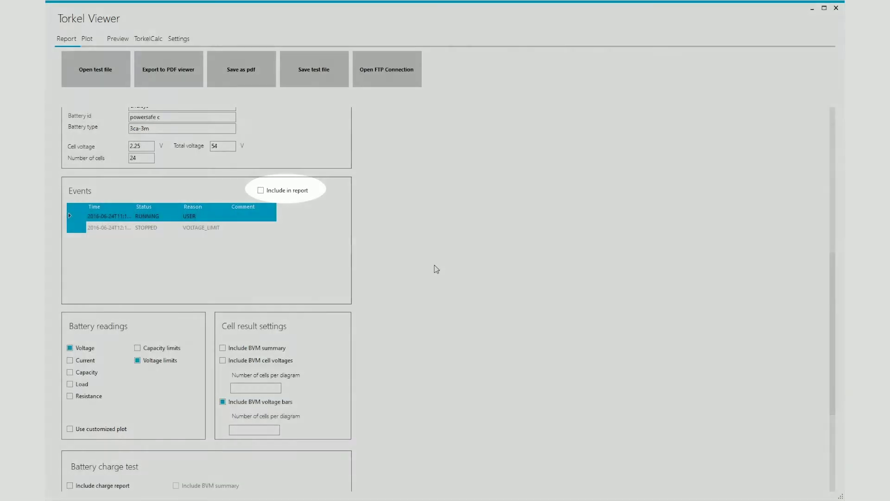
{"action": "scroll", "coordinate": [436, 269], "scroll_direction": "down", "scroll_amount": 4}
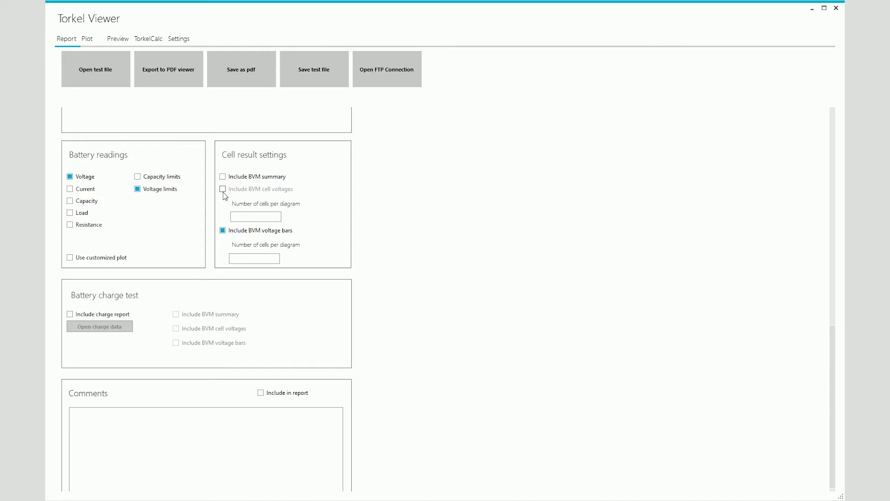
- Include the BVM summary and BVM cell voltages, with 6 cells per diagram
{"action": "left_click", "coordinate": [223, 177]}
{"action": "left_click", "coordinate": [223, 189]}
{"action": "left_click", "coordinate": [250, 215]}
{"action": "type", "text": "6"}
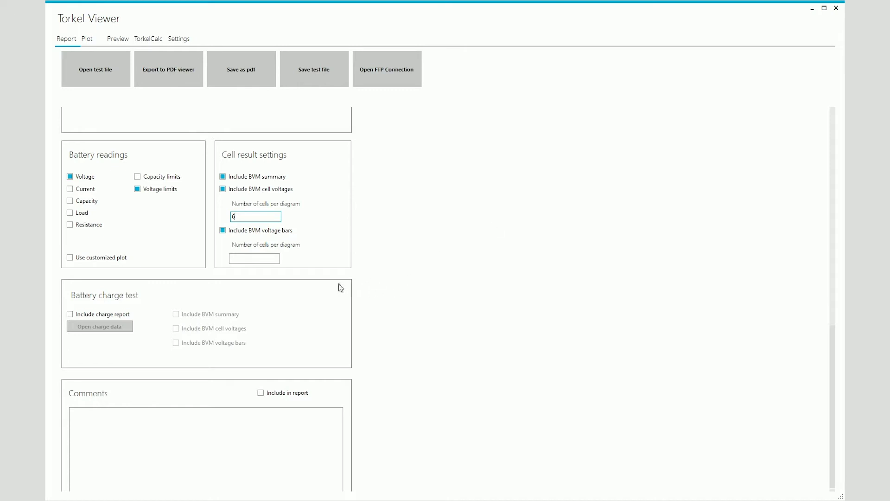
- Keep BVM voltage bars included and set them to 24 cells per diagram
{"action": "left_click", "coordinate": [223, 231]}
{"action": "left_click", "coordinate": [223, 230]}
{"action": "left_click", "coordinate": [244, 257]}
{"action": "type", "text": "24"}
{"action": "scroll", "coordinate": [203, 298], "scroll_direction": "down", "scroll_amount": 1}
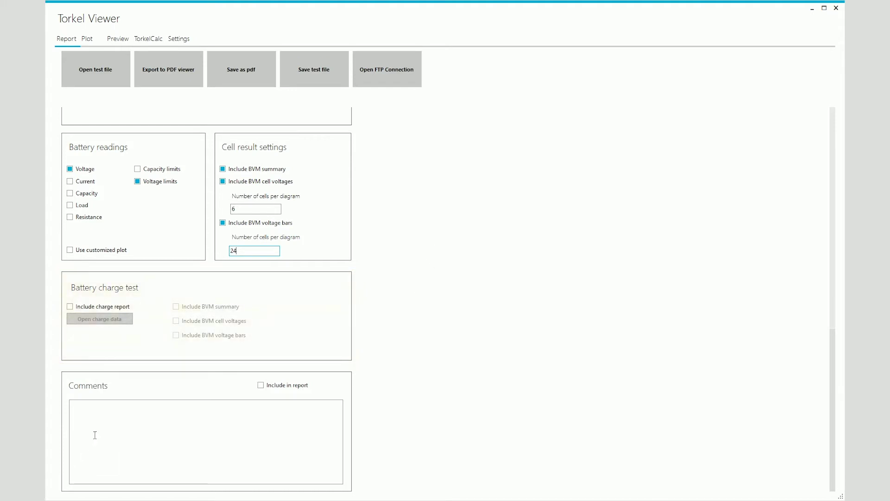
{"action": "left_click", "coordinate": [104, 413]}
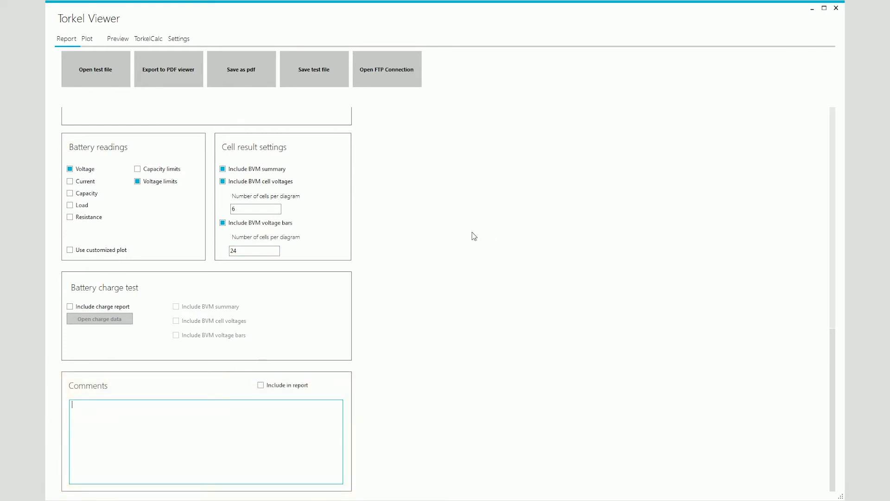
{"action": "scroll", "coordinate": [474, 236], "scroll_direction": "up", "scroll_amount": 3}
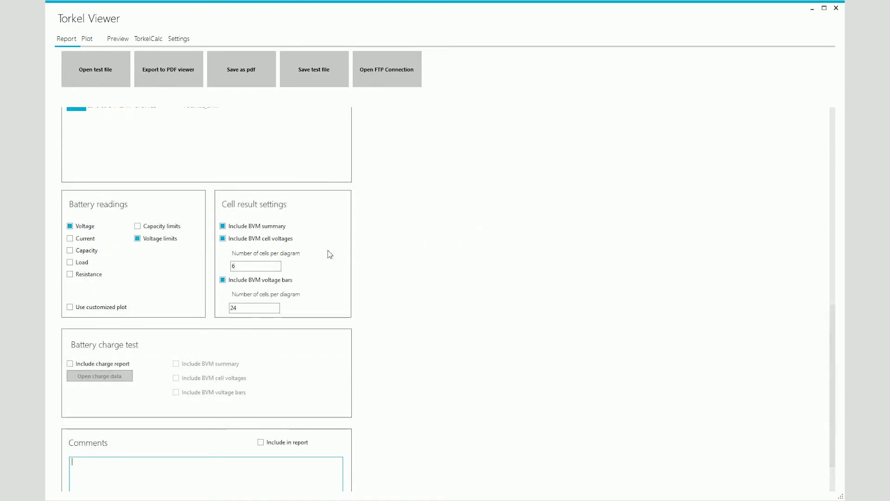
{"action": "scroll", "coordinate": [330, 329], "scroll_direction": "up", "scroll_amount": 20}
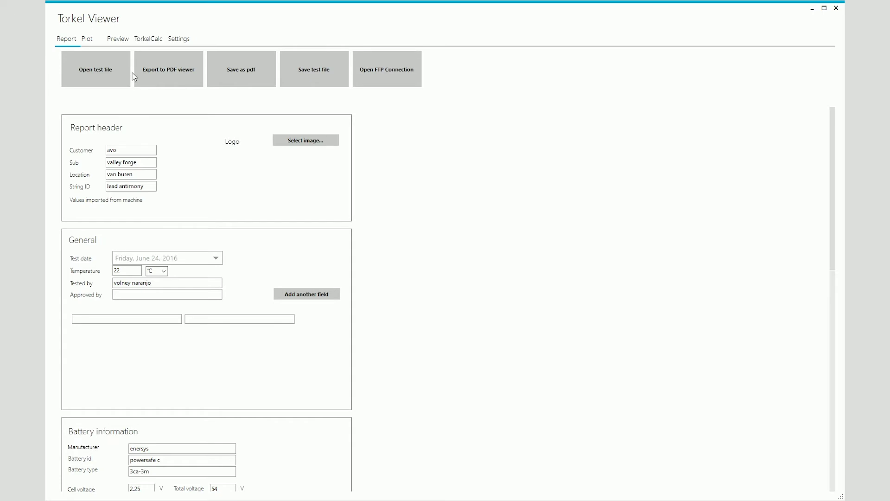
- Preview the Capacity Test Report and scroll through its battery information, results, limits and capacity tables
{"action": "left_click", "coordinate": [124, 45]}
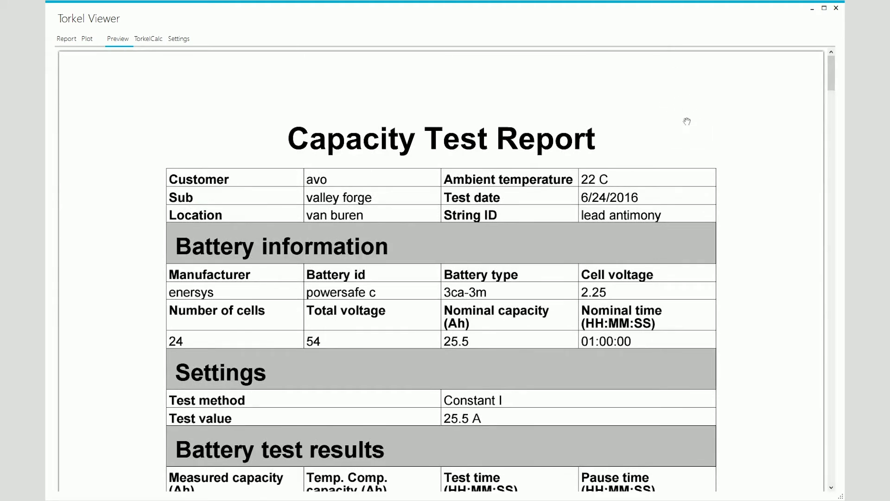
{"action": "scroll", "coordinate": [689, 125], "scroll_direction": "down", "scroll_amount": 2}
{"action": "scroll", "coordinate": [690, 133], "scroll_direction": "up", "scroll_amount": 1}
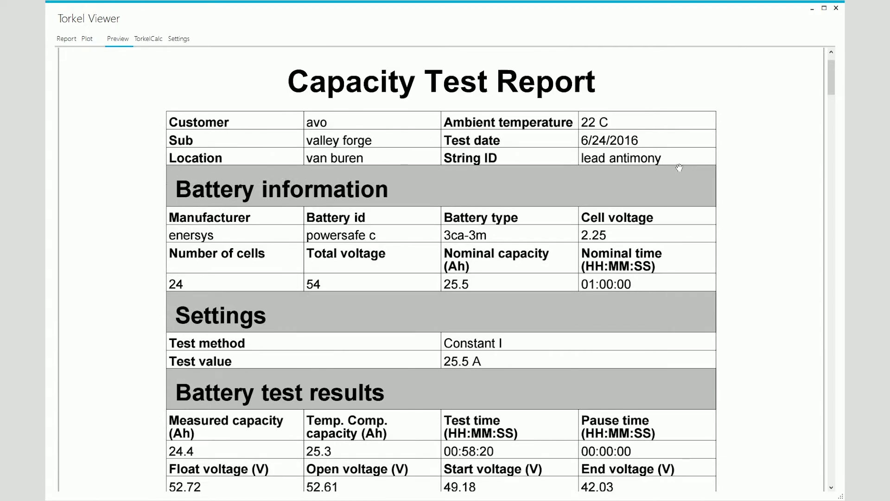
{"action": "scroll", "coordinate": [679, 169], "scroll_direction": "down", "scroll_amount": 1}
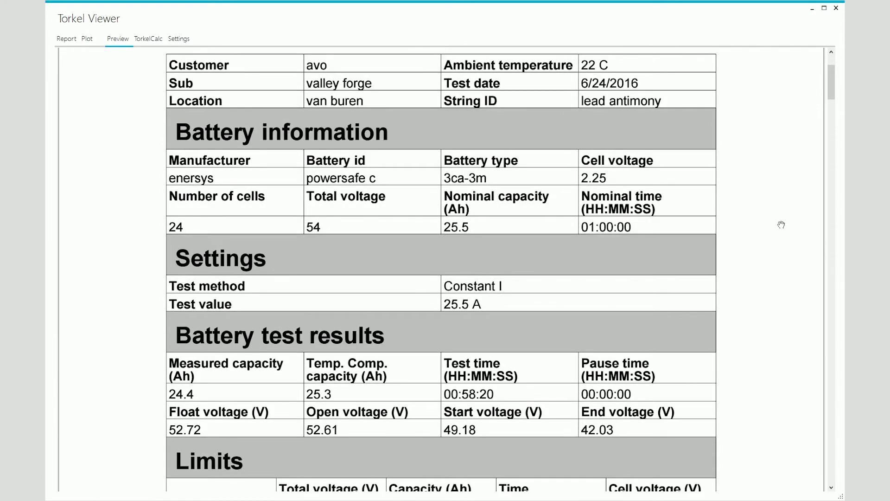
{"action": "scroll", "coordinate": [728, 233], "scroll_direction": "down", "scroll_amount": 1}
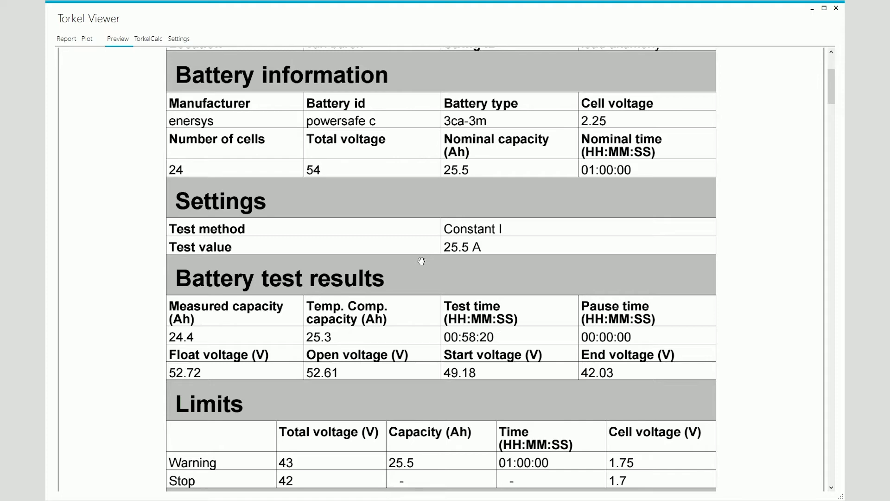
{"action": "scroll", "coordinate": [422, 261], "scroll_direction": "down", "scroll_amount": 2}
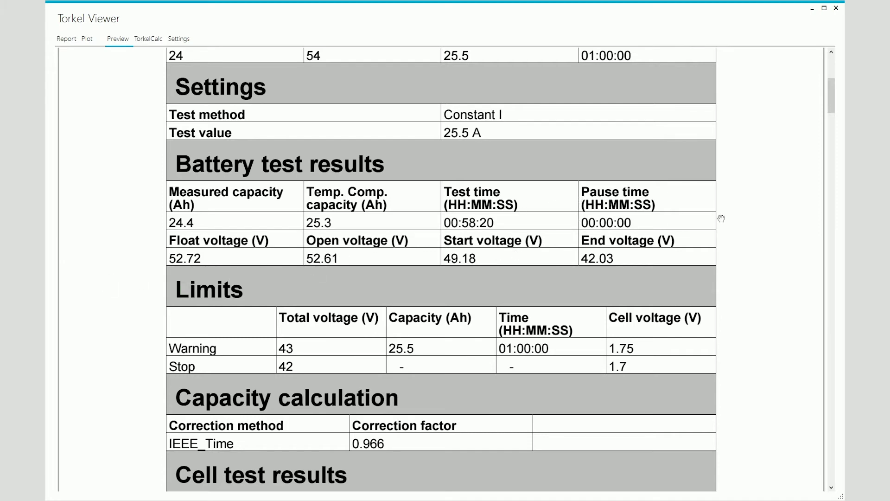
{"action": "scroll", "coordinate": [721, 218], "scroll_direction": "down", "scroll_amount": 3}
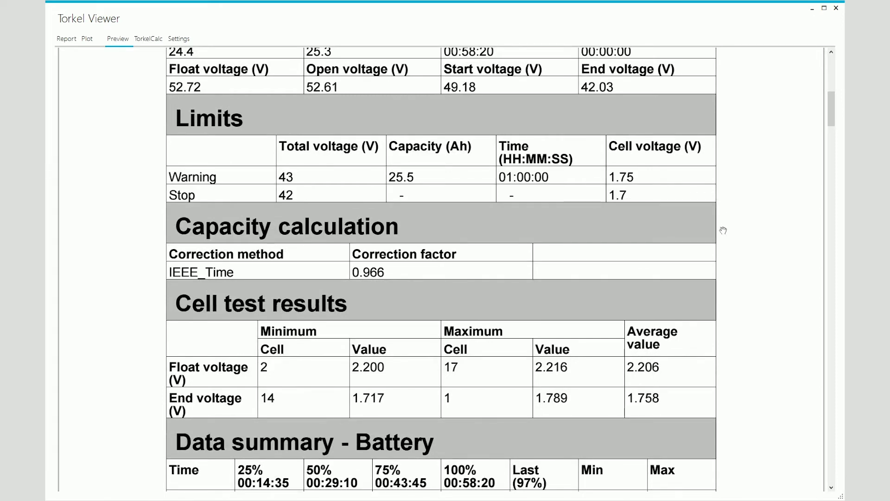
- Scroll past the Battery data summary to the Battery measurements voltage chart with 43 V and 42 V limits
{"action": "scroll", "coordinate": [724, 231], "scroll_direction": "down", "scroll_amount": 1}
{"action": "scroll", "coordinate": [723, 231], "scroll_direction": "down", "scroll_amount": 1}
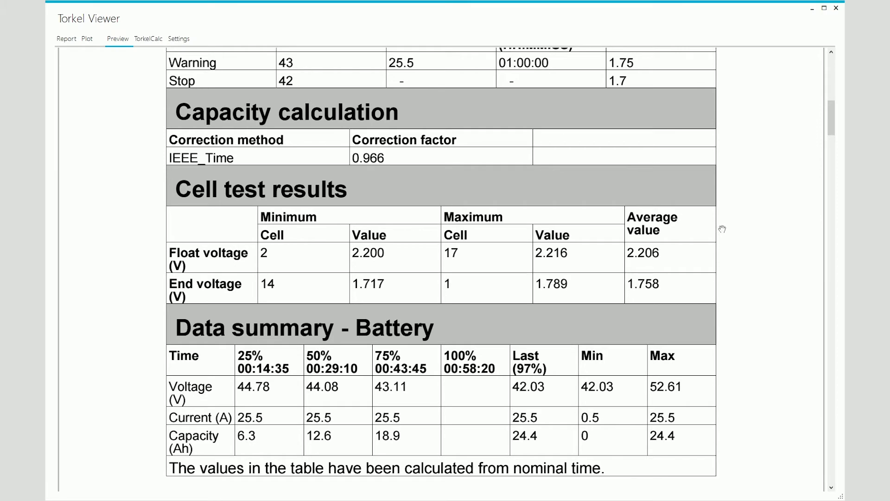
{"action": "scroll", "coordinate": [722, 229], "scroll_direction": "down", "scroll_amount": 2}
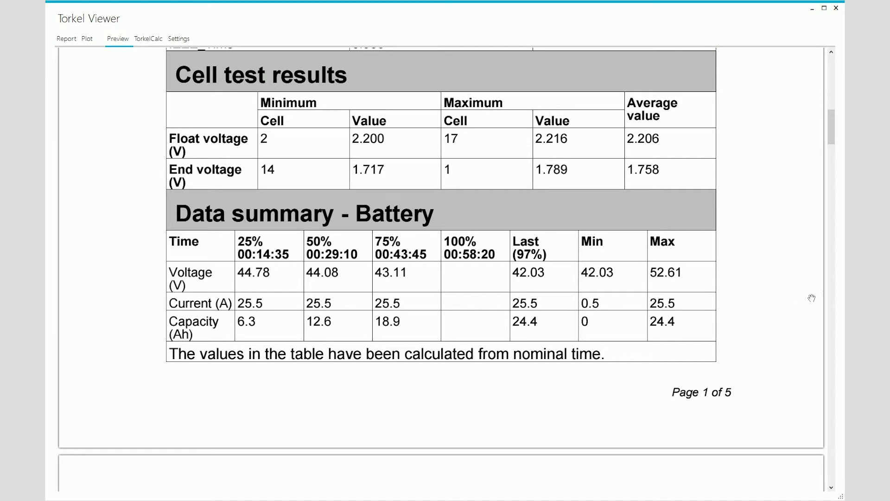
{"action": "scroll", "coordinate": [783, 246], "scroll_direction": "down", "scroll_amount": 1}
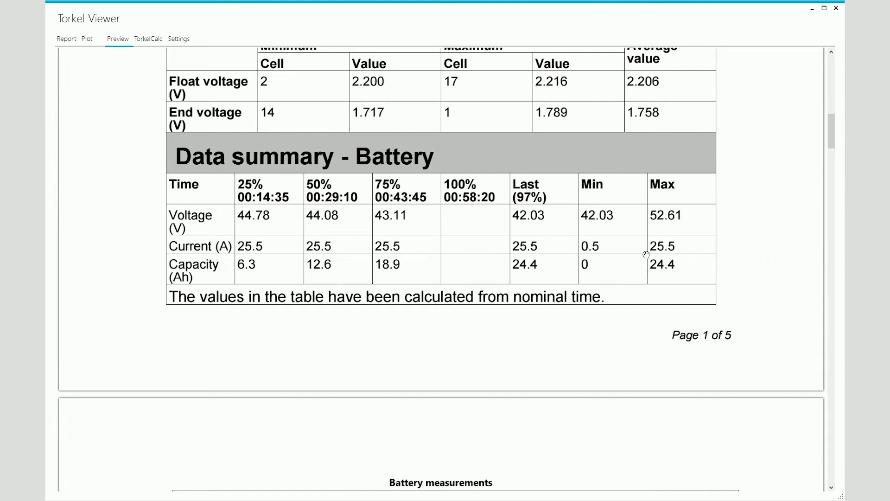
{"action": "scroll", "coordinate": [646, 255], "scroll_direction": "down", "scroll_amount": 8}
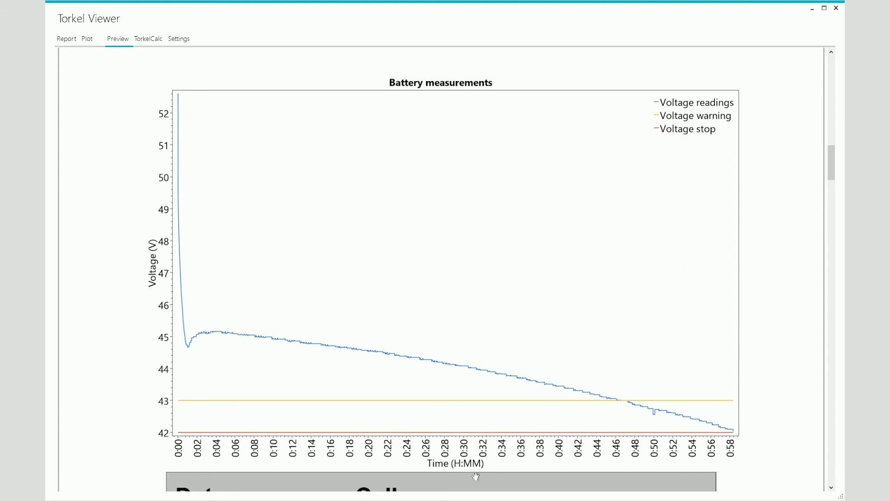
- Scroll past the voltage chart through the Data summary - Cells voltage table to page 2's end
{"action": "scroll", "coordinate": [786, 350], "scroll_direction": "down", "scroll_amount": 5}
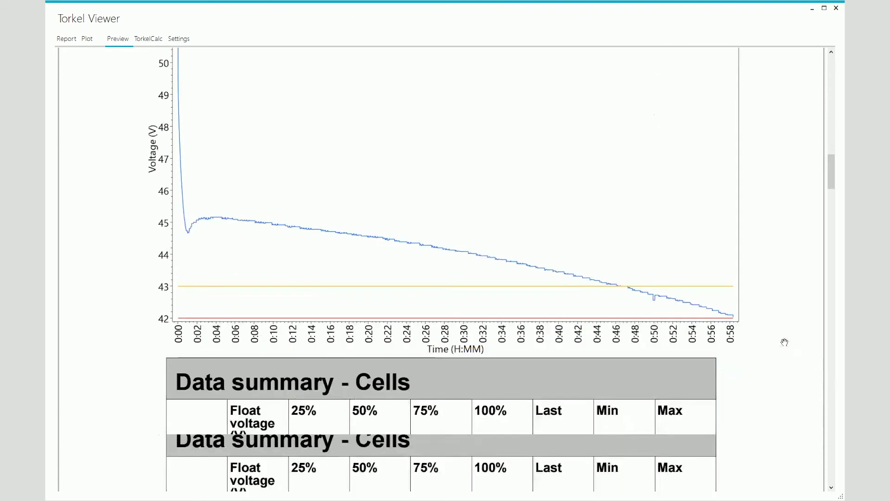
{"action": "scroll", "coordinate": [784, 335], "scroll_direction": "down", "scroll_amount": 4}
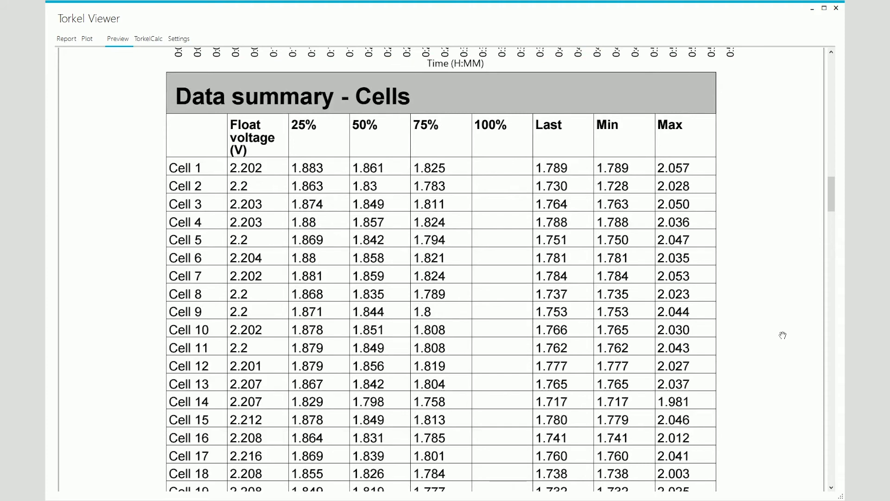
{"action": "scroll", "coordinate": [710, 308], "scroll_direction": "down", "scroll_amount": 1}
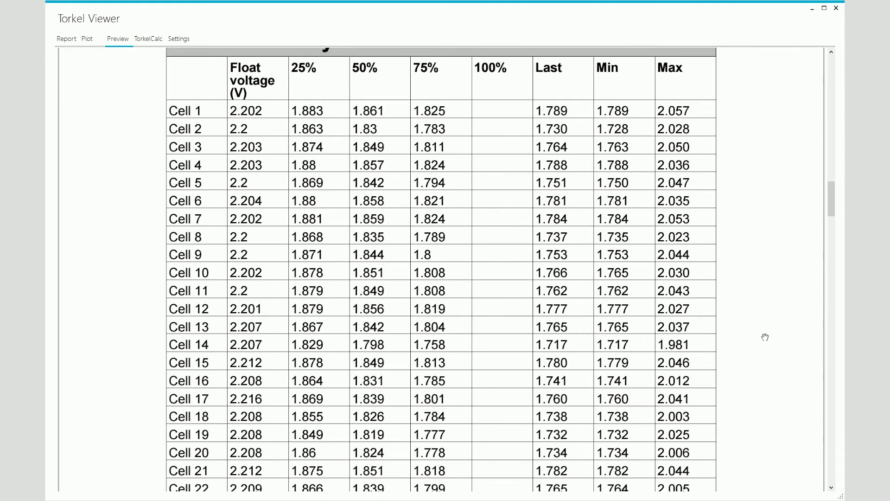
- Scroll through the Cell 1–6 to Cell 19–24 voltage charts down to page 5's voltage bar charts
{"action": "scroll", "coordinate": [705, 282], "scroll_direction": "down", "scroll_amount": 5}
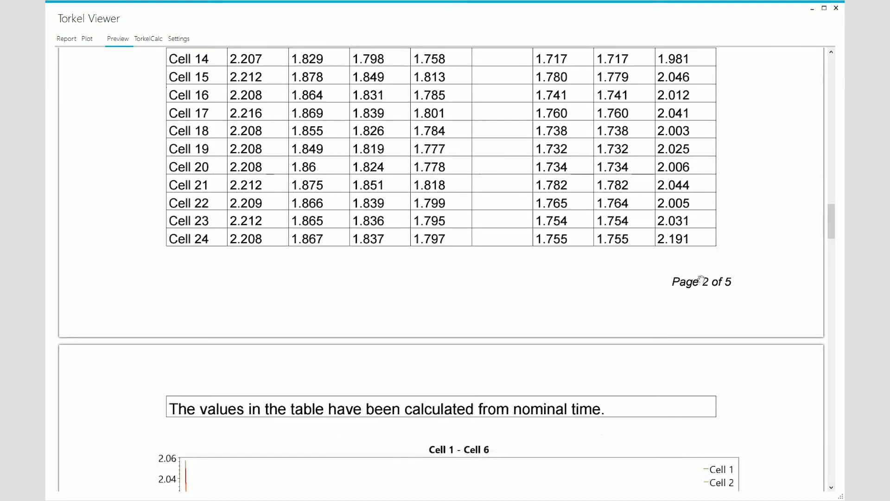
{"action": "scroll", "coordinate": [702, 278], "scroll_direction": "down", "scroll_amount": 5}
{"action": "scroll", "coordinate": [701, 277], "scroll_direction": "down", "scroll_amount": 3}
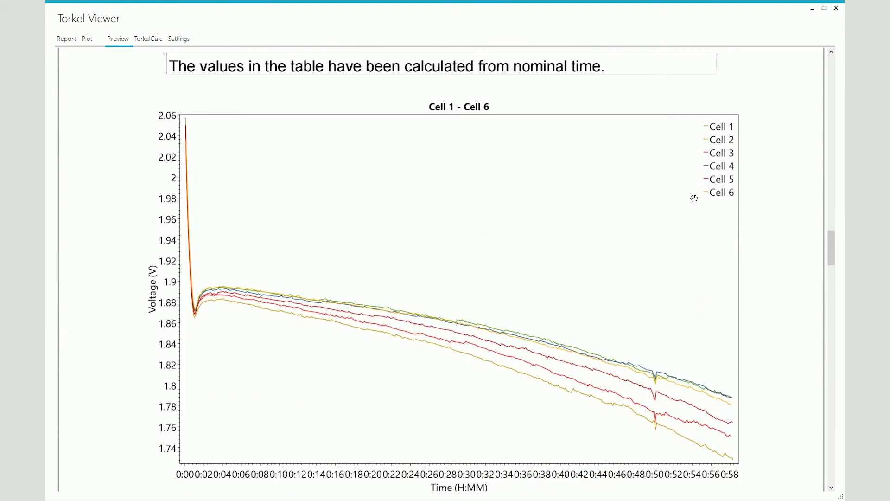
{"action": "scroll", "coordinate": [671, 281], "scroll_direction": "down", "scroll_amount": 1}
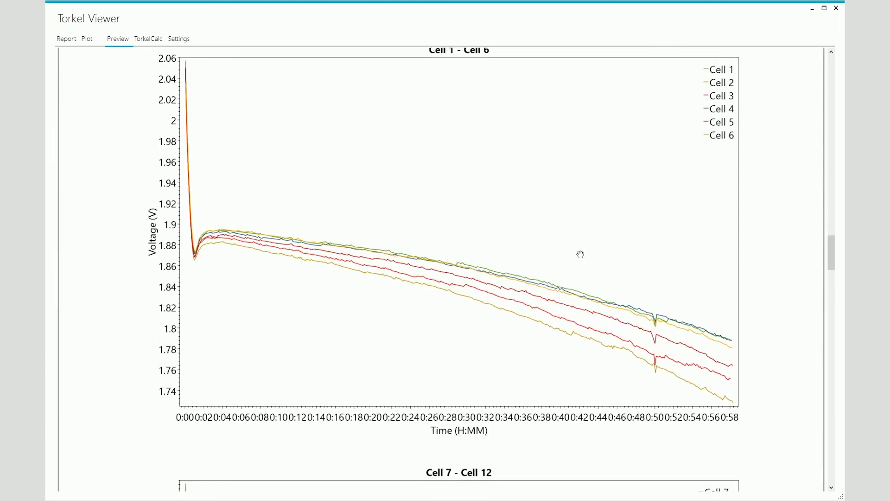
{"action": "scroll", "coordinate": [599, 242], "scroll_direction": "down", "scroll_amount": 1}
{"action": "scroll", "coordinate": [600, 245], "scroll_direction": "down", "scroll_amount": 5}
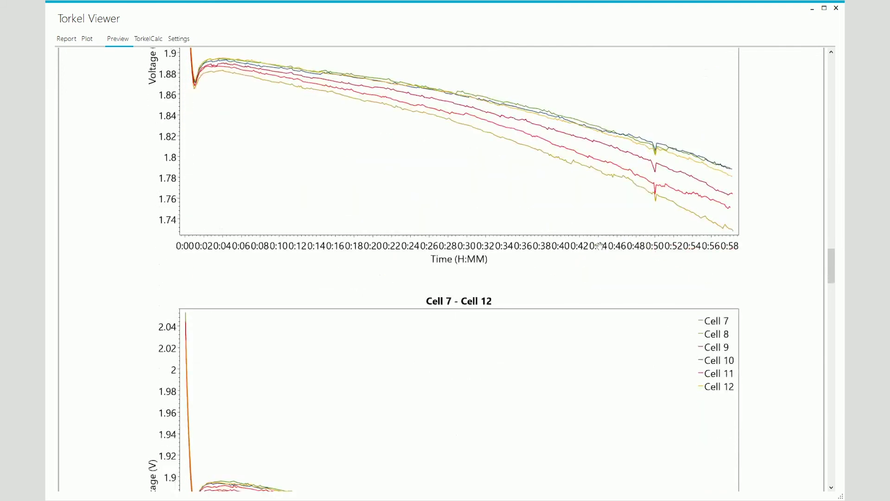
{"action": "scroll", "coordinate": [601, 246], "scroll_direction": "down", "scroll_amount": 2}
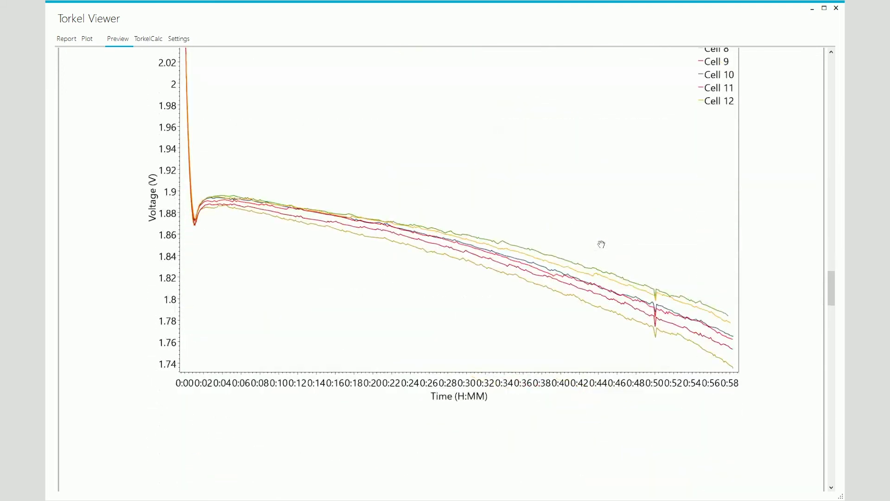
{"action": "scroll", "coordinate": [601, 244], "scroll_direction": "down", "scroll_amount": 3}
{"action": "scroll", "coordinate": [602, 245], "scroll_direction": "down", "scroll_amount": 8}
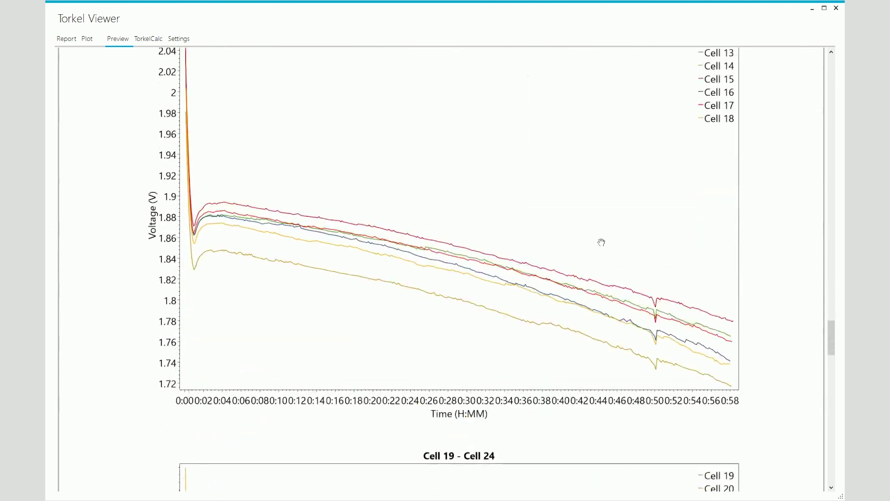
{"action": "scroll", "coordinate": [602, 242], "scroll_direction": "down", "scroll_amount": 5}
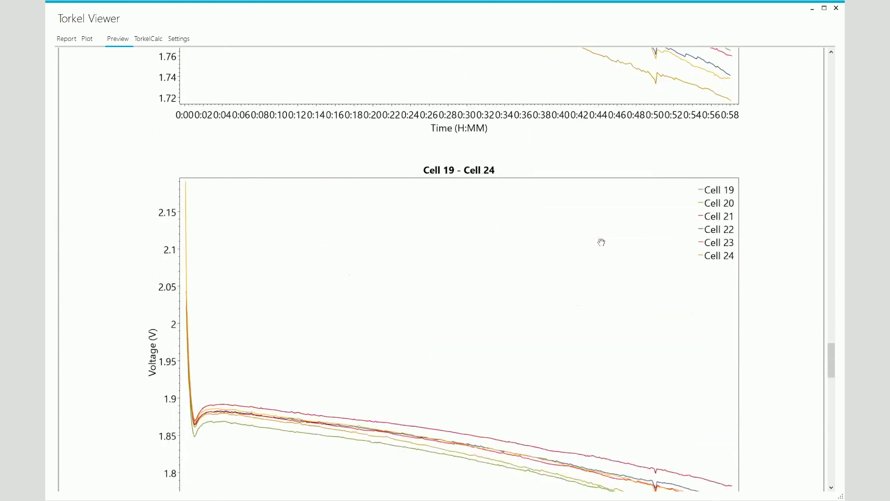
{"action": "scroll", "coordinate": [602, 243], "scroll_direction": "down", "scroll_amount": 2}
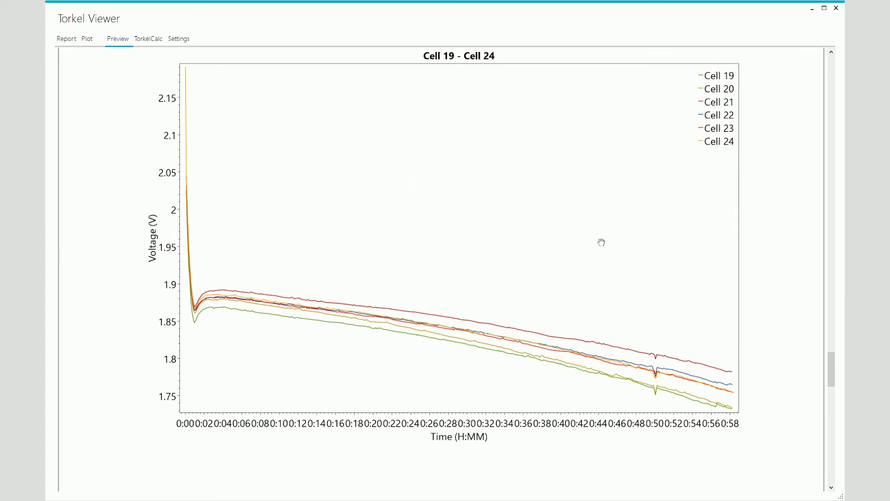
{"action": "scroll", "coordinate": [602, 243], "scroll_direction": "down", "scroll_amount": 9}
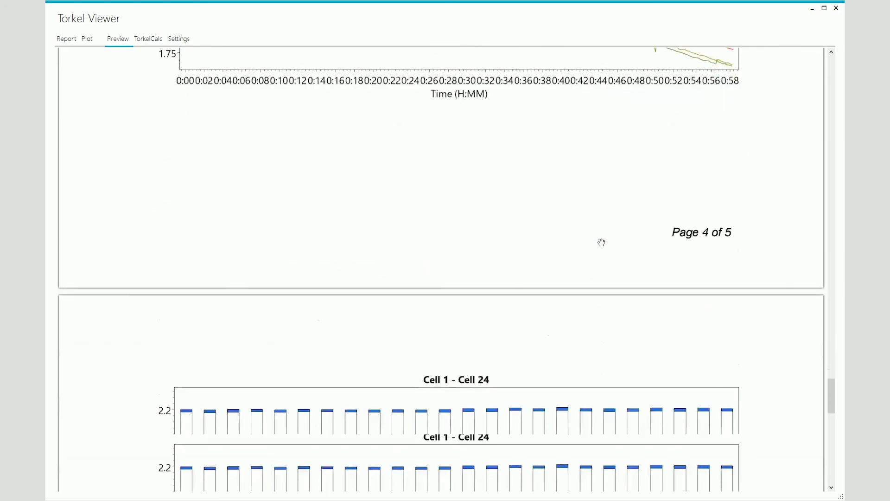
{"action": "scroll", "coordinate": [602, 242], "scroll_direction": "down", "scroll_amount": 2}
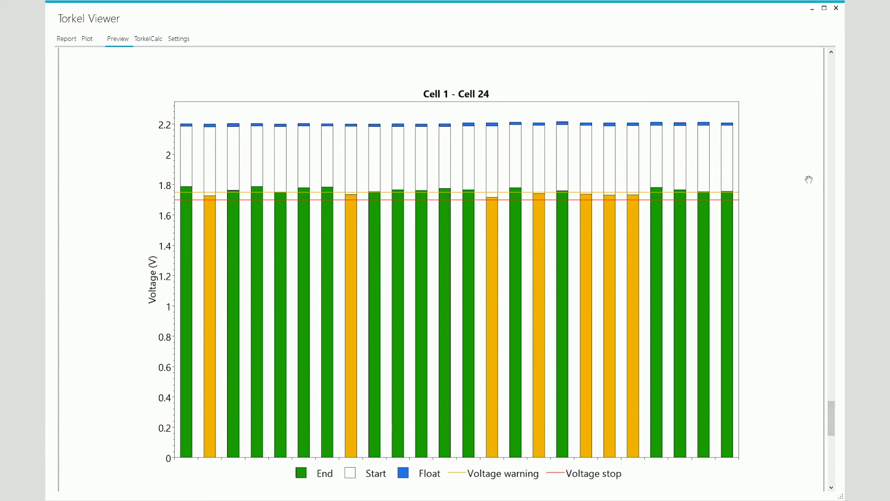
{"action": "scroll", "coordinate": [800, 181], "scroll_direction": "down", "scroll_amount": 6}
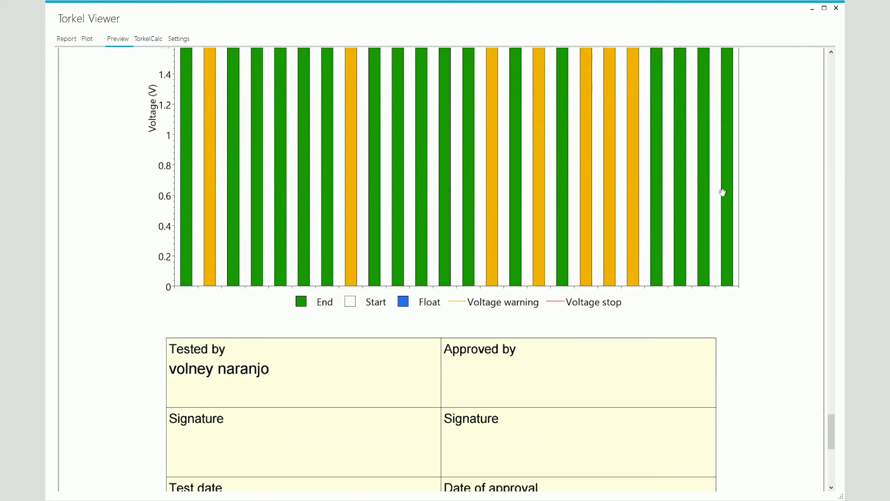
{"action": "scroll", "coordinate": [724, 192], "scroll_direction": "down", "scroll_amount": 1}
{"action": "scroll", "coordinate": [723, 193], "scroll_direction": "down", "scroll_amount": 2}
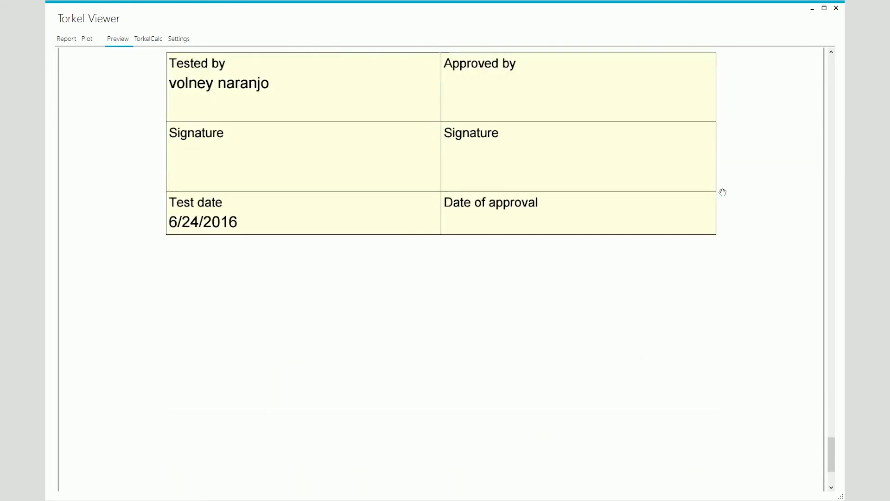
{"action": "scroll", "coordinate": [723, 187], "scroll_direction": "up", "scroll_amount": 20}
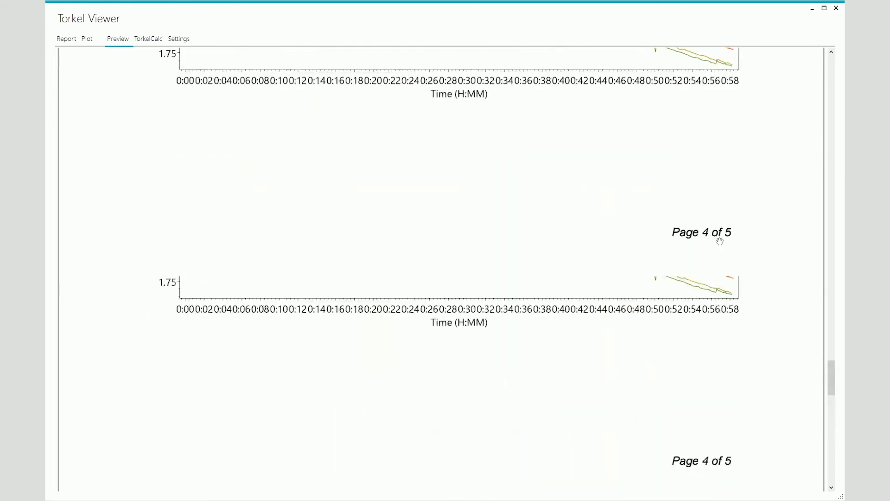
- Return to the Report tab, start a Save as pdf to C:\Temp, then cancel the dialog
{"action": "left_click", "coordinate": [70, 39]}
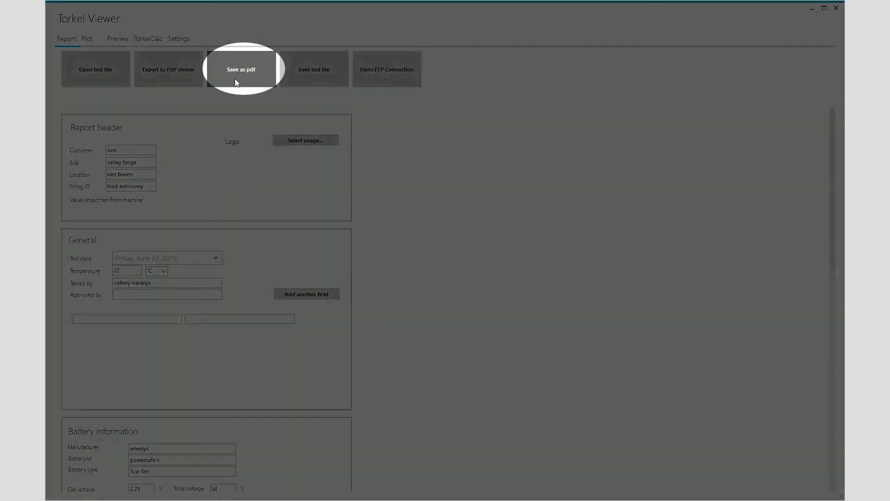
{"action": "left_click", "coordinate": [237, 83]}
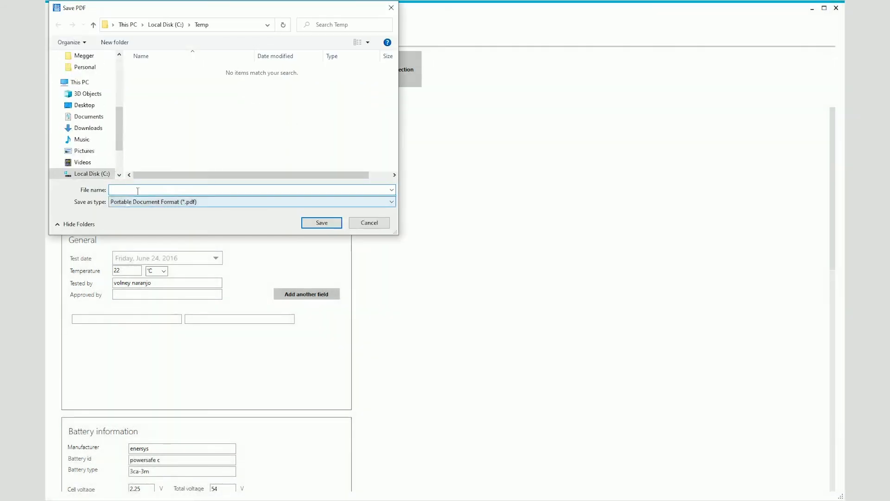
{"action": "left_click", "coordinate": [355, 192]}
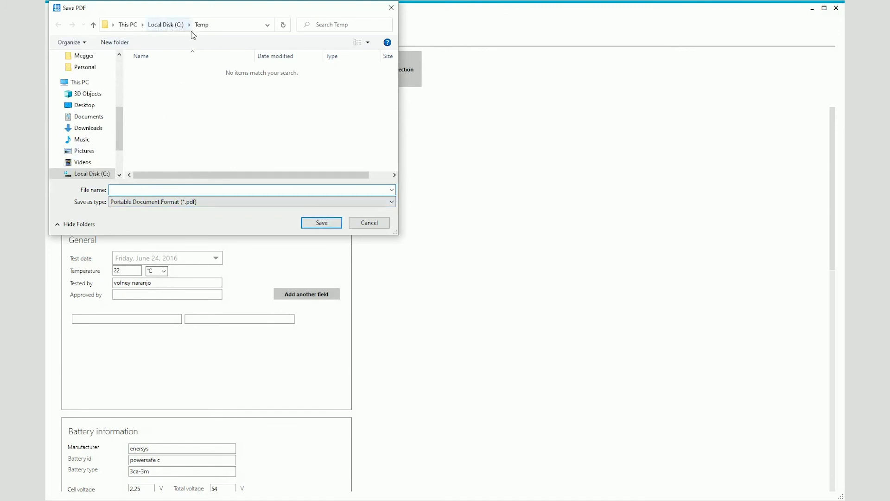
{"action": "left_click", "coordinate": [366, 224]}
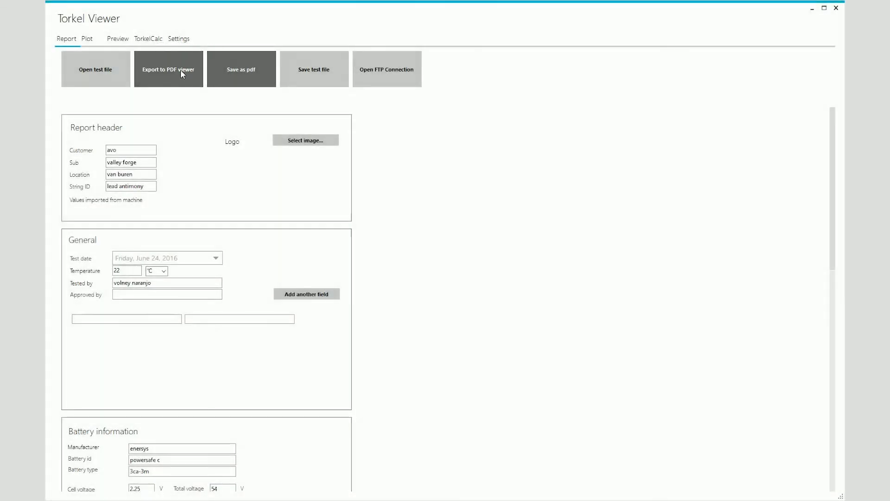
- Export the report to PDF-XChange Editor as tmp17F6.tmp, check its Home tab and File menu, then minimize it
{"action": "left_click", "coordinate": [180, 70]}
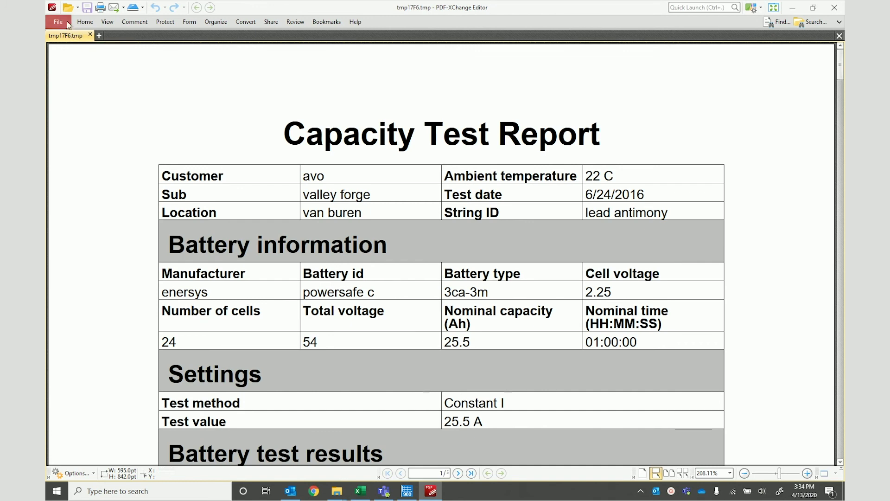
{"action": "left_click", "coordinate": [84, 23]}
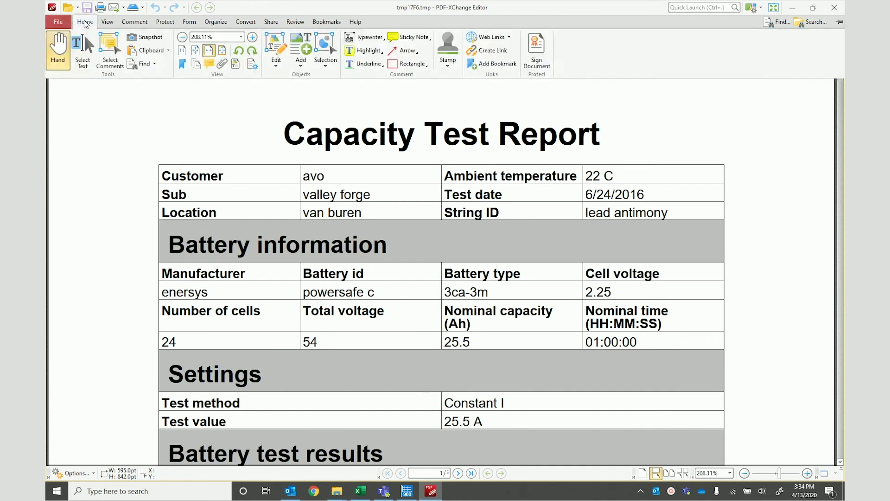
{"action": "left_click", "coordinate": [59, 23]}
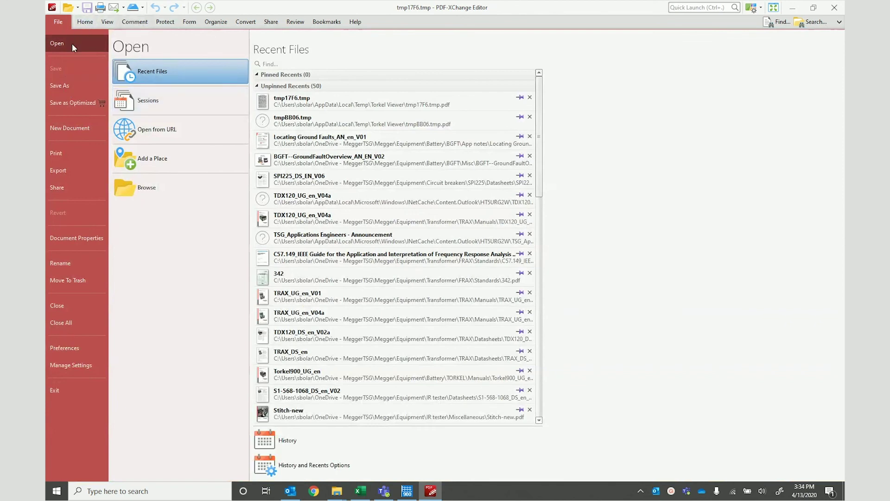
{"action": "left_click", "coordinate": [61, 19]}
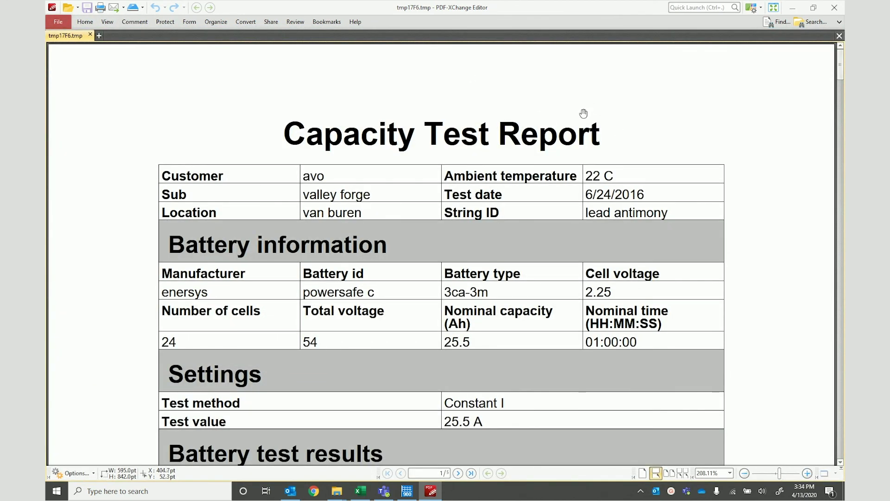
{"action": "left_click", "coordinate": [792, 9]}
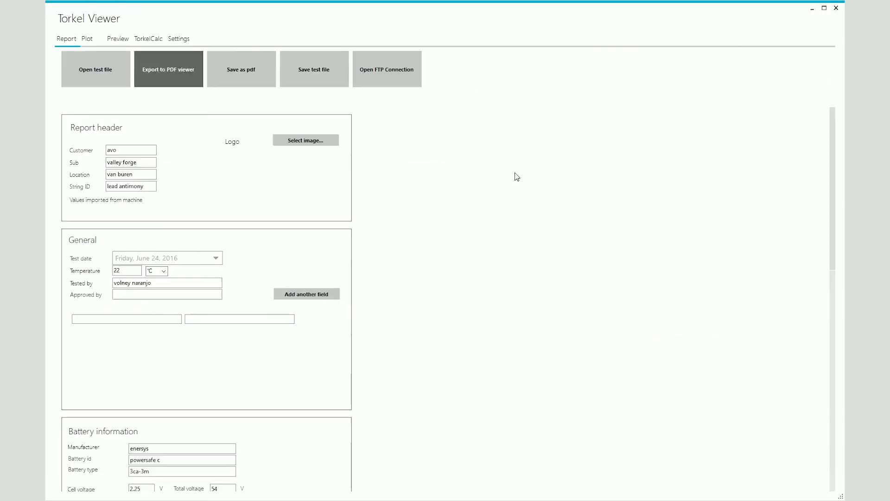